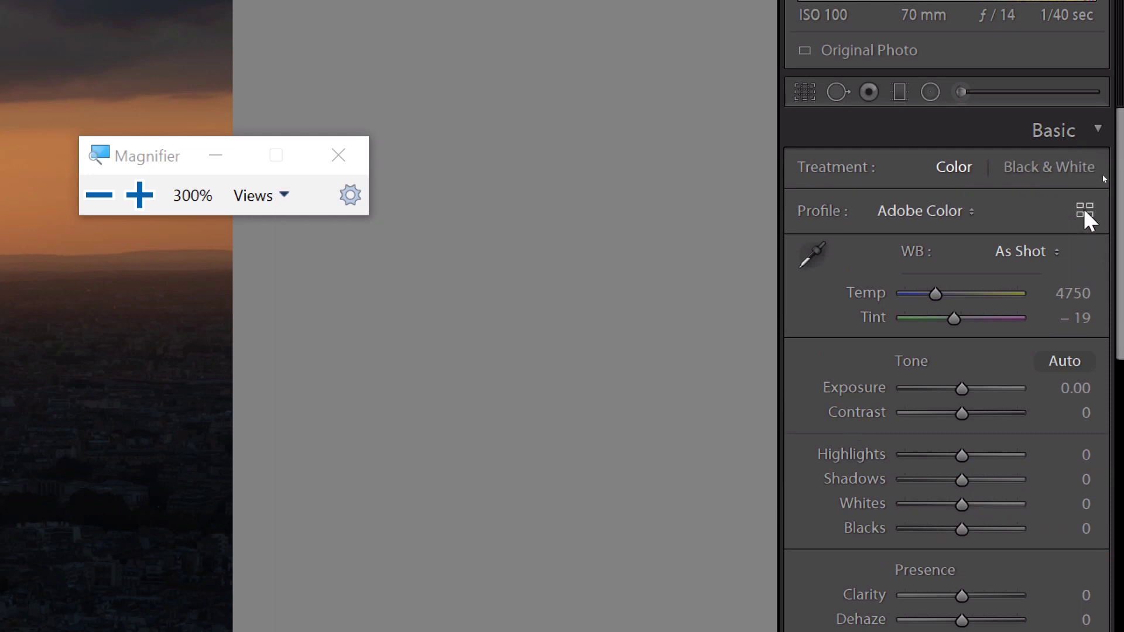
Step: Open the Profile Browser showing the TimsPhotos Sample Pack creative profiles
click(1085, 213)
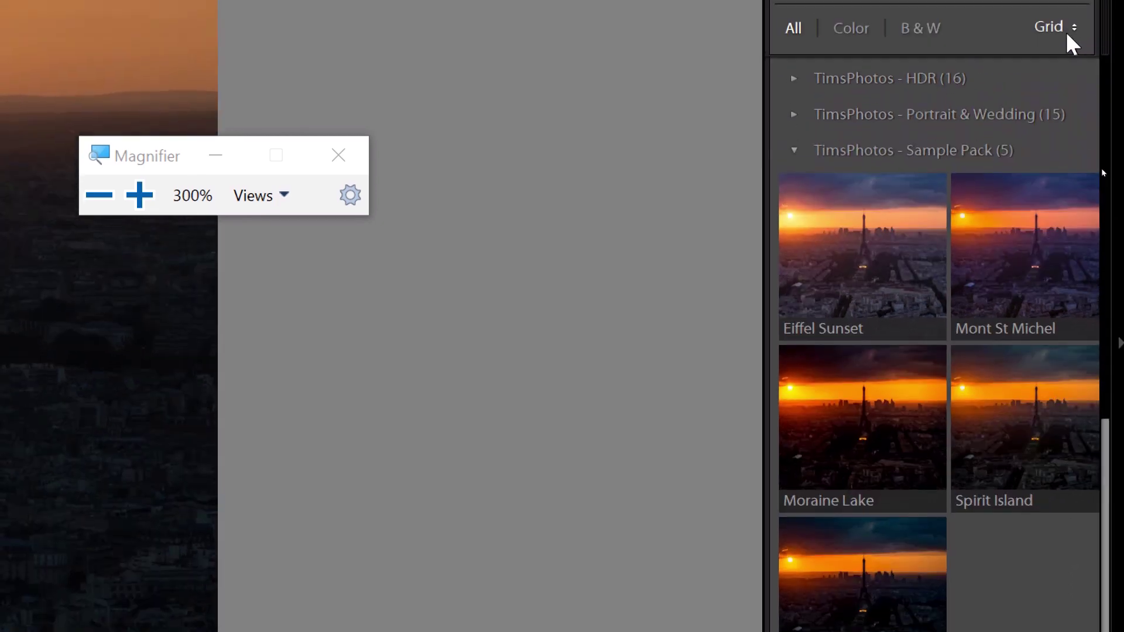
key(super+Escape)
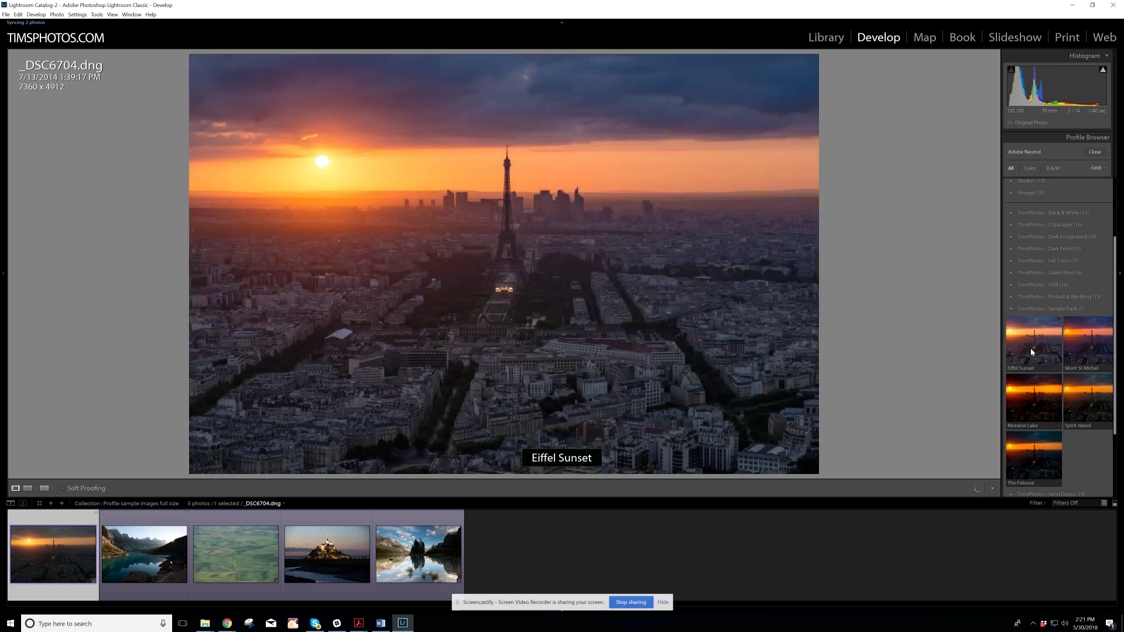
Step: Apply Eiffel Sunset, then try several weaker Amount settings, leaving it below 100
click(1031, 348)
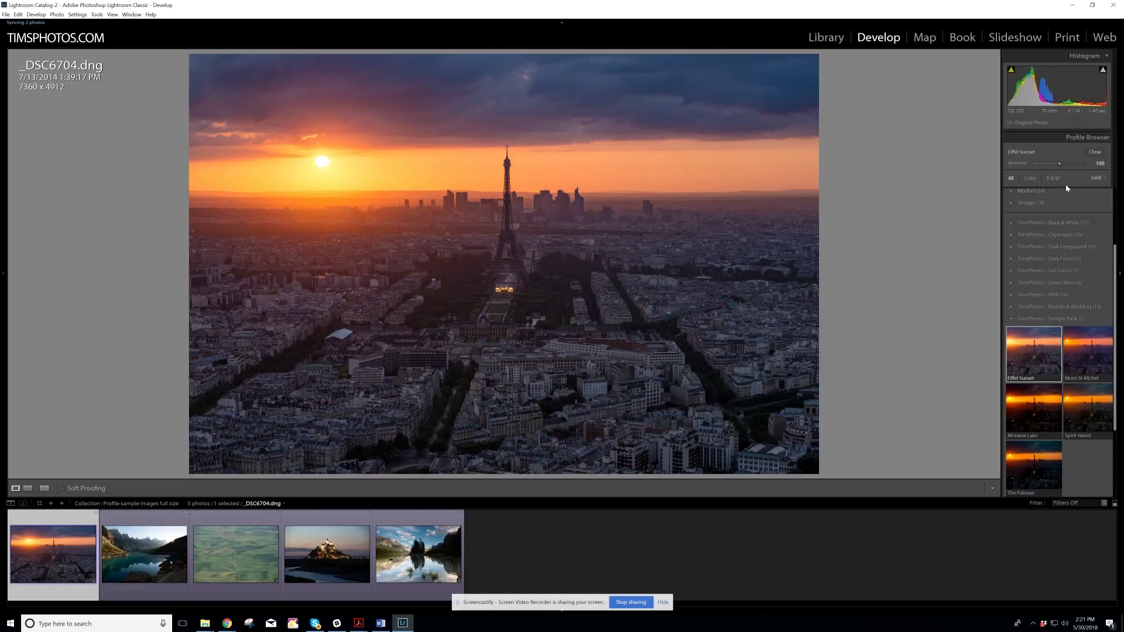
key(super+plus)
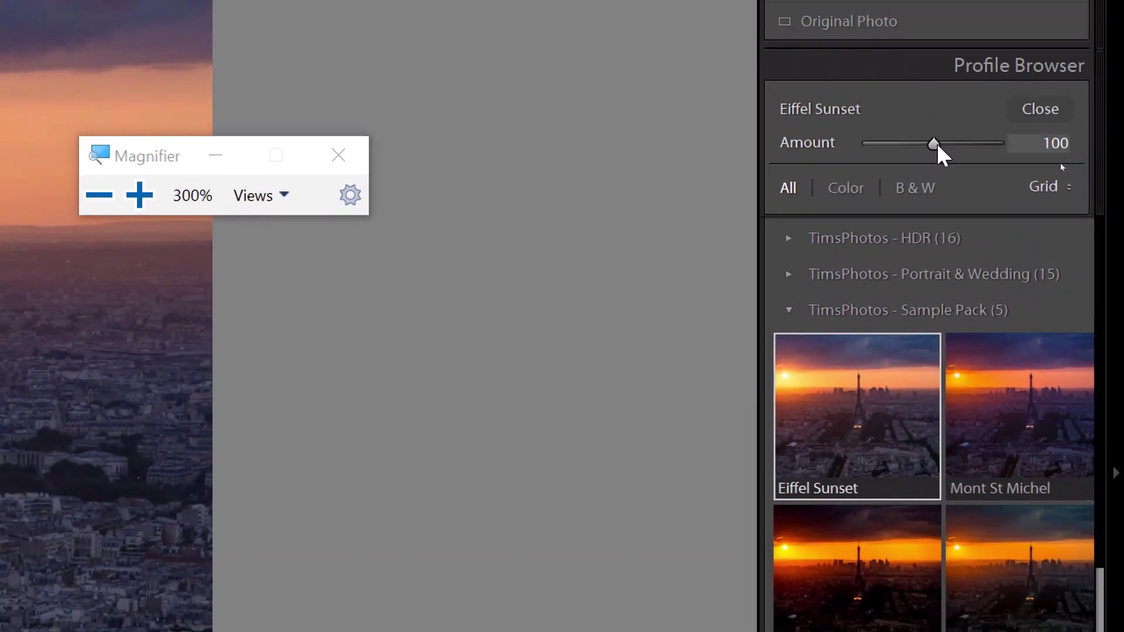
mouse_move(933, 141)
mouse_down()
mouse_move(916, 142)
mouse_move(1016, 145)
mouse_move(884, 155)
mouse_up()
key(super+Escape)
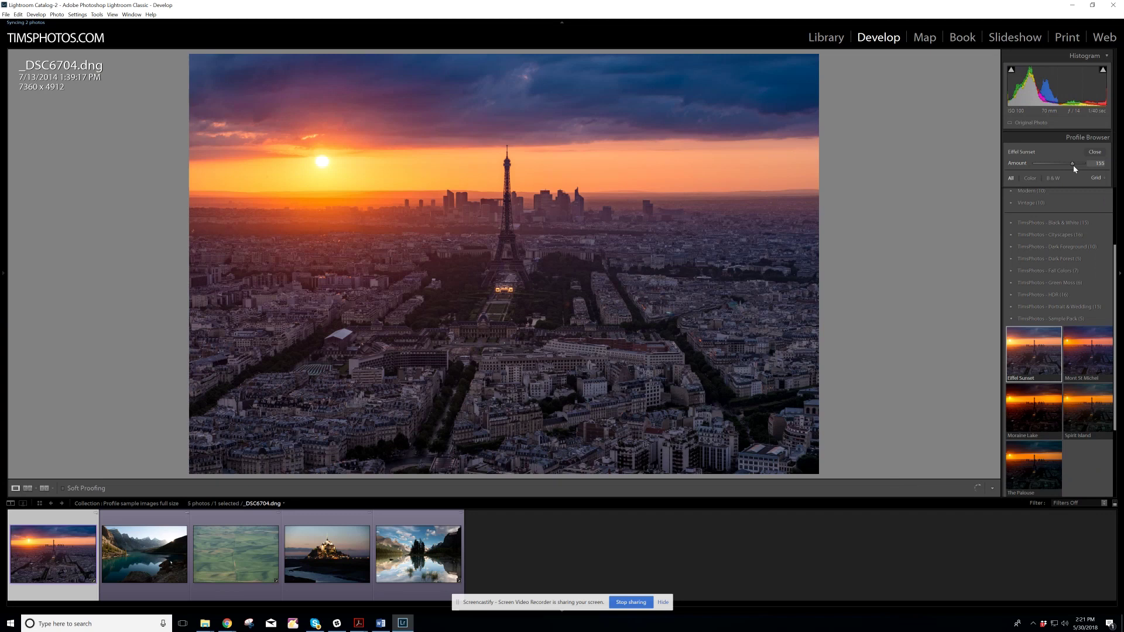
drag(1074, 167, 1058, 172)
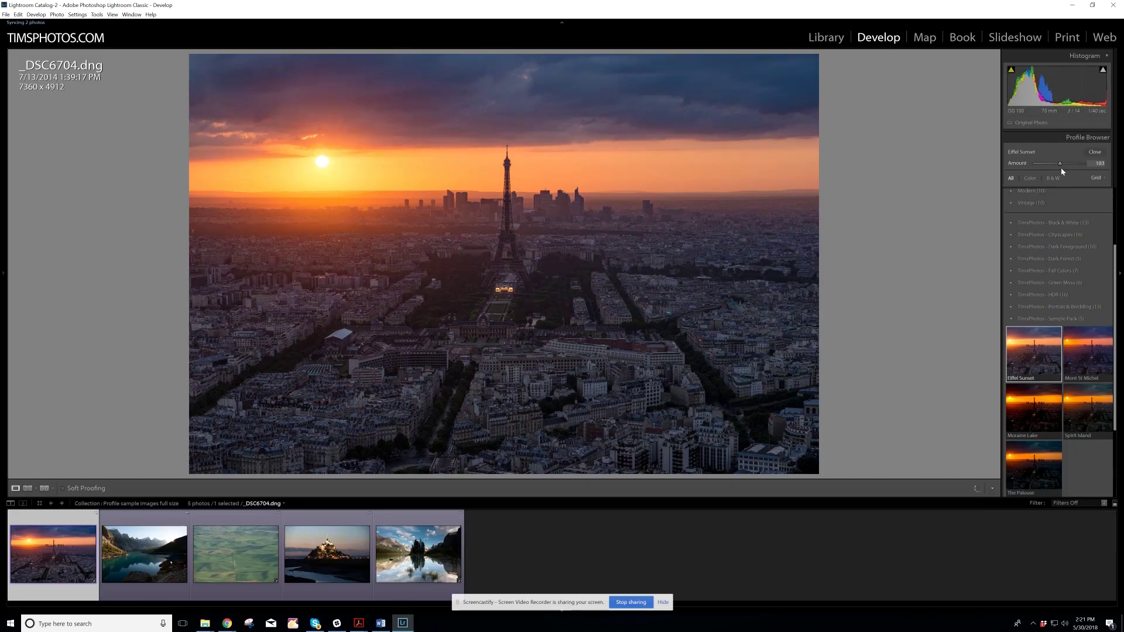
key(super+plus)
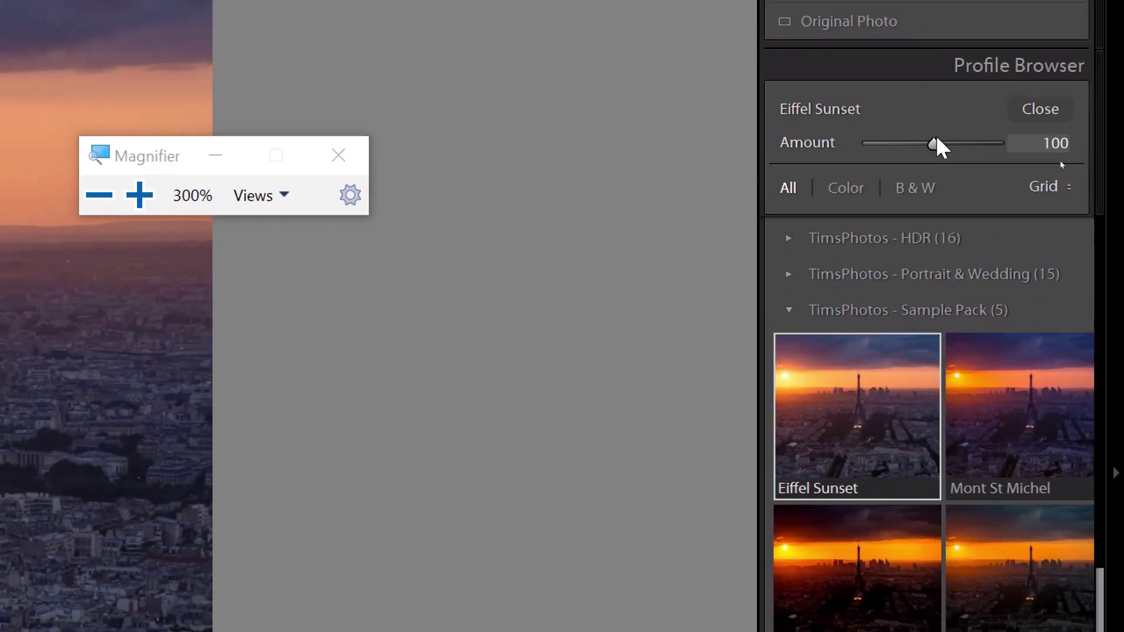
mouse_move(936, 149)
mouse_down()
mouse_move(890, 147)
mouse_move(1017, 155)
mouse_move(886, 156)
mouse_up()
key(super+Escape)
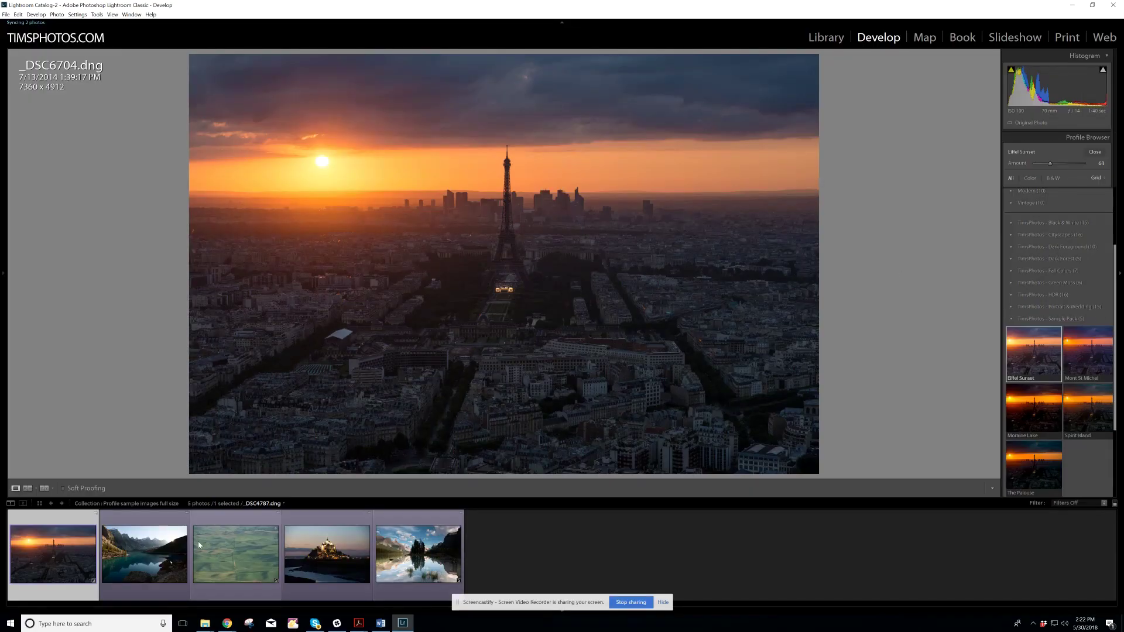
Step: Switch to the second filmstrip photo and pick the Moraine Lake profile
click(147, 532)
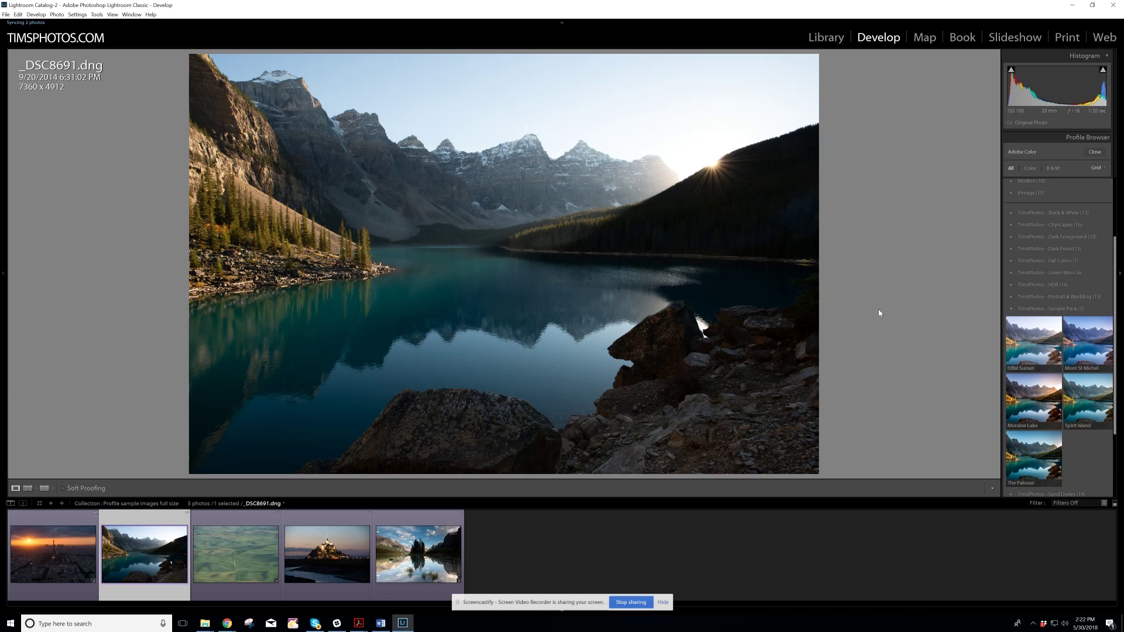
key(super+plus)
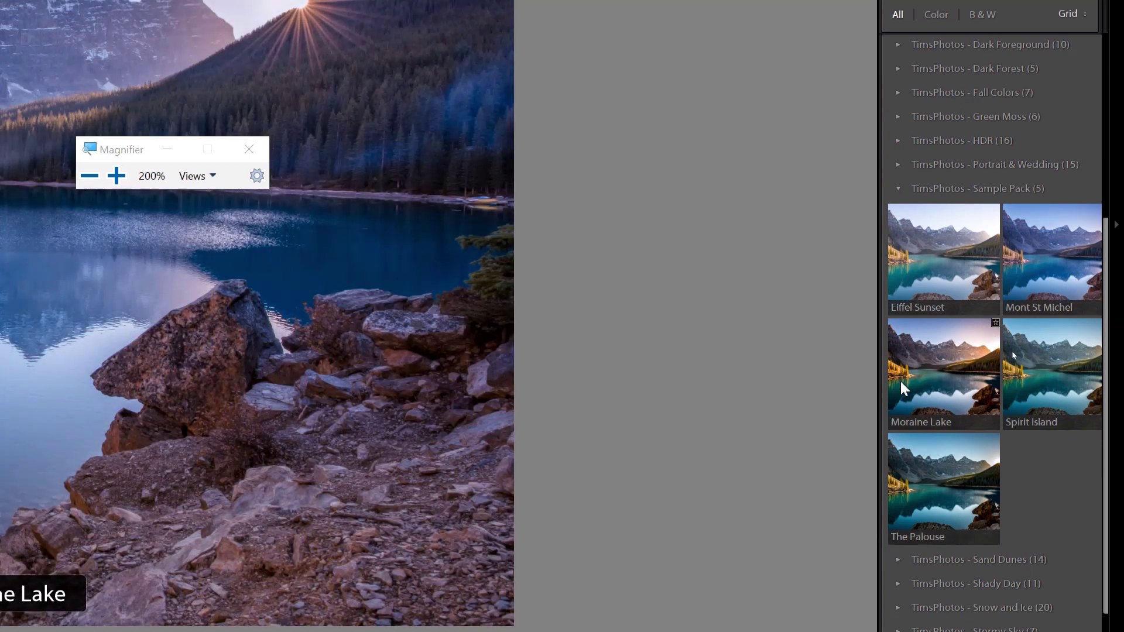
click(900, 379)
key(super+Escape)
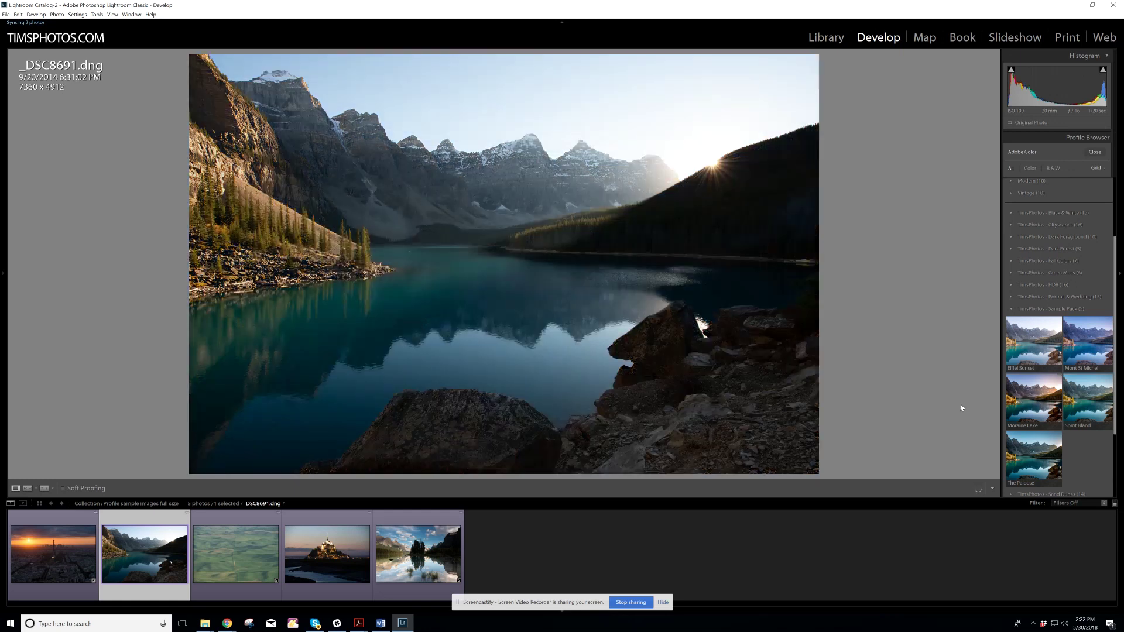
Step: Reapply Moraine Lake, test a weaker Amount, then reset Amount to 100
click(1034, 403)
click(1032, 402)
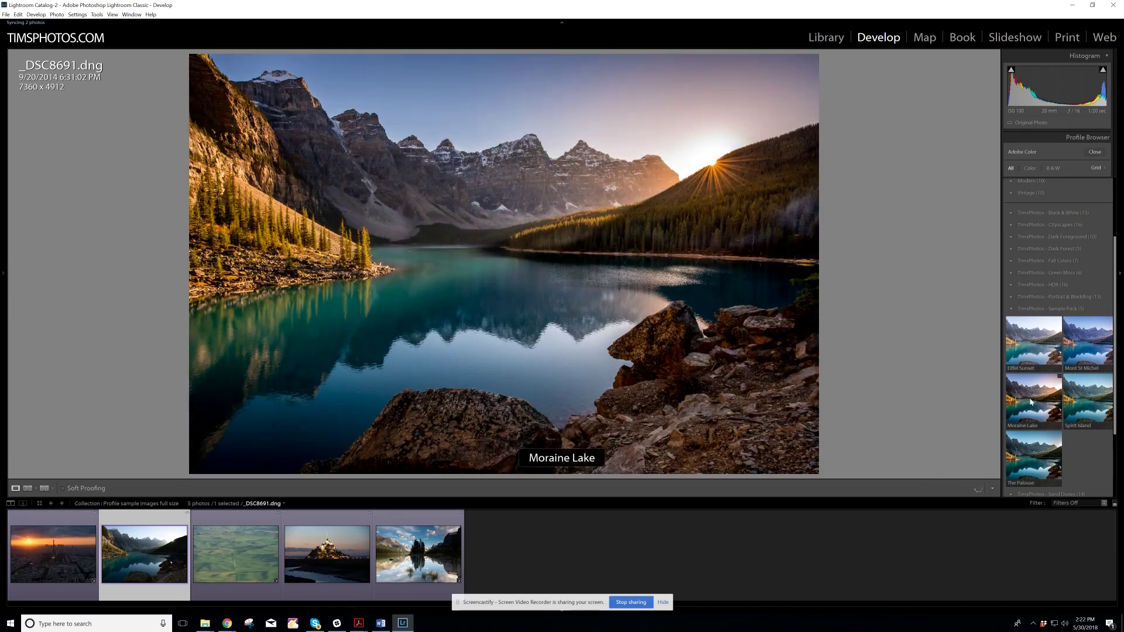
key(super+plus)
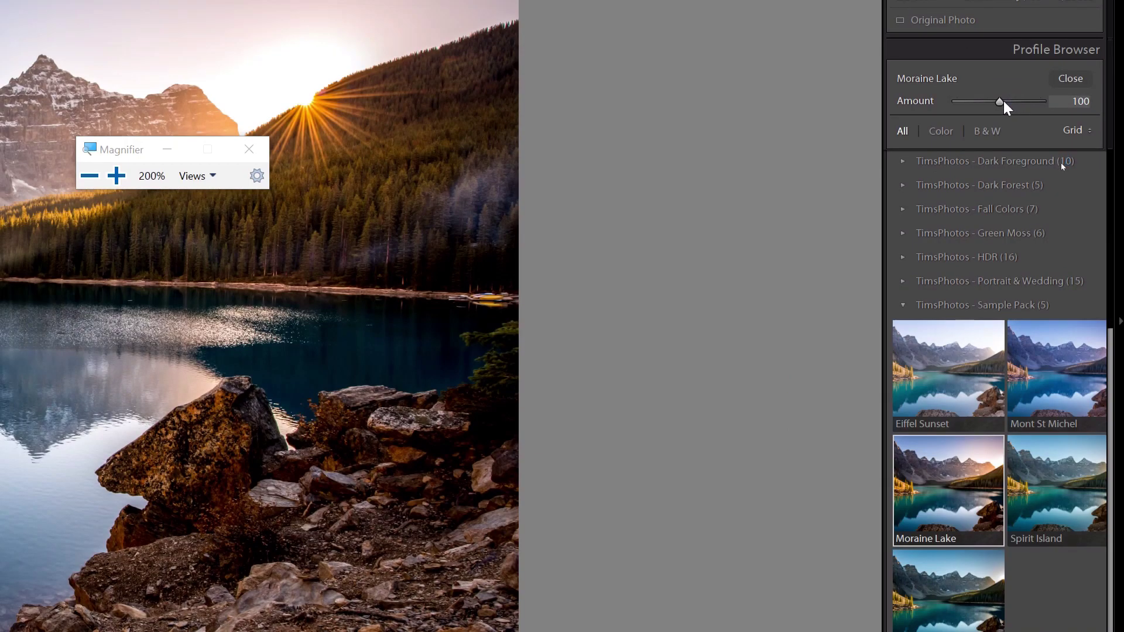
mouse_move(1001, 102)
mouse_down()
mouse_move(975, 102)
mouse_move(1025, 102)
mouse_up()
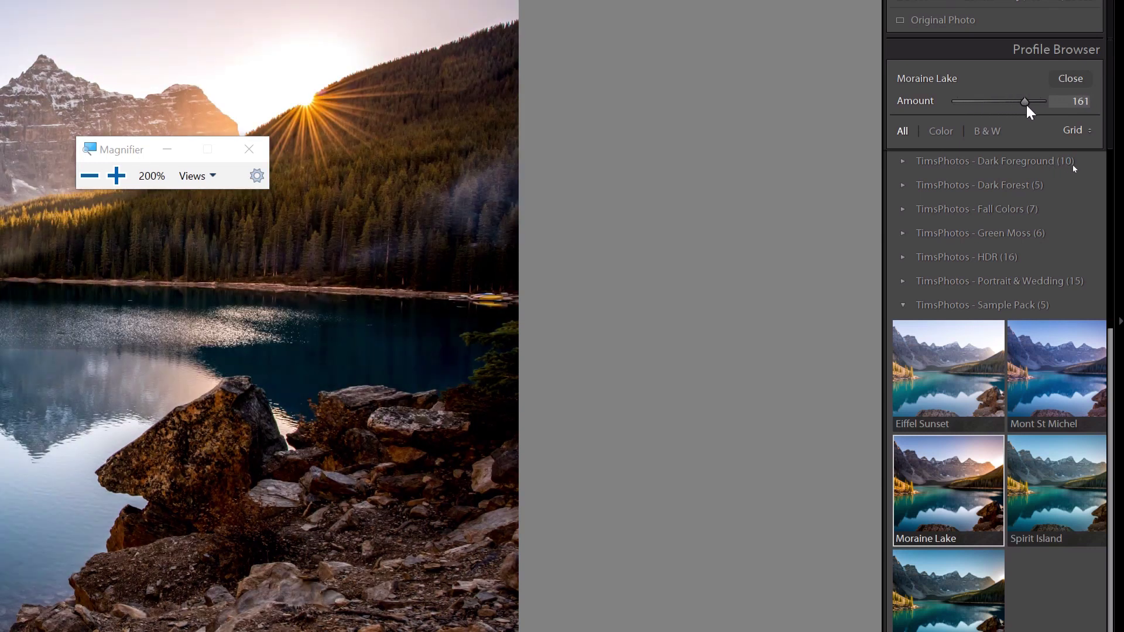
double_click(1065, 168)
key(super+Escape)
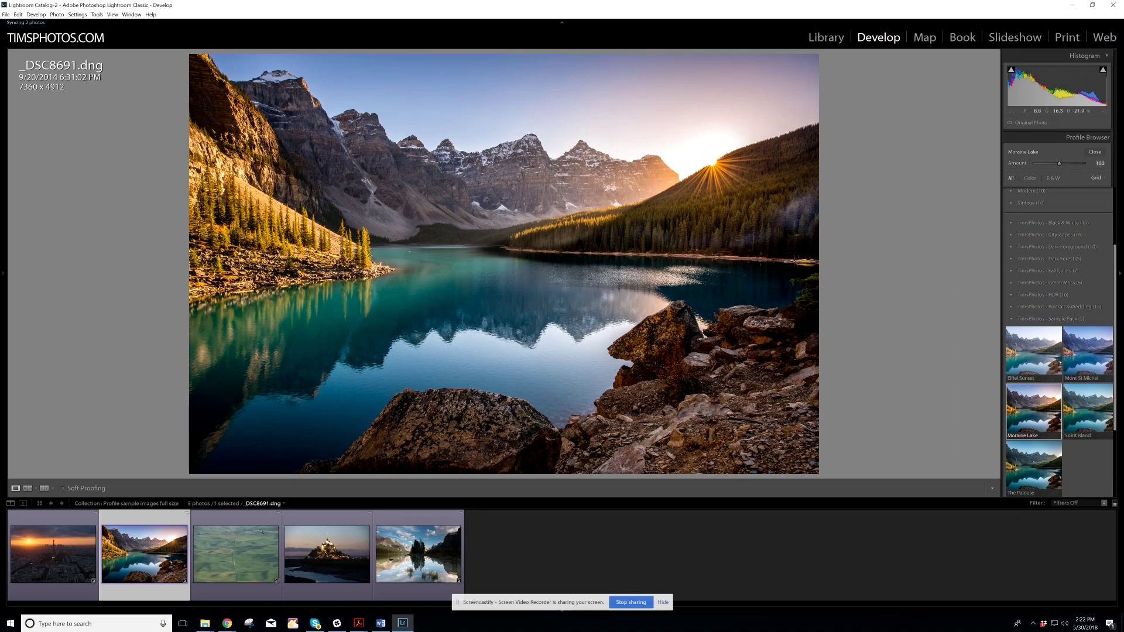
Step: Select the third filmstrip photo and give it The Palouse profile at 100
click(241, 553)
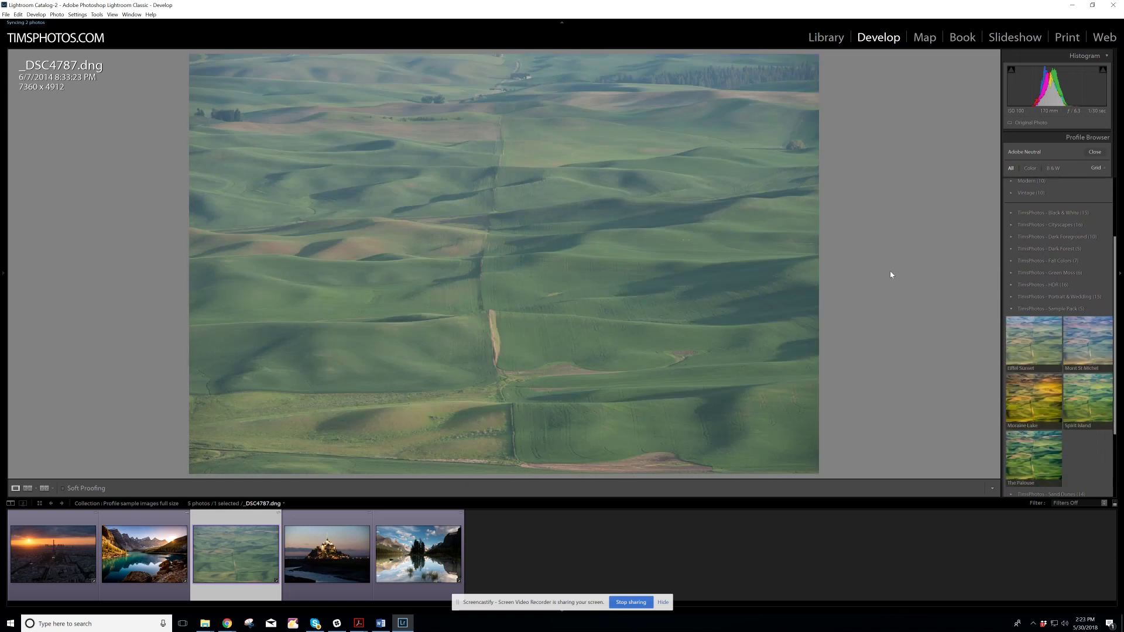
key(super+plus)
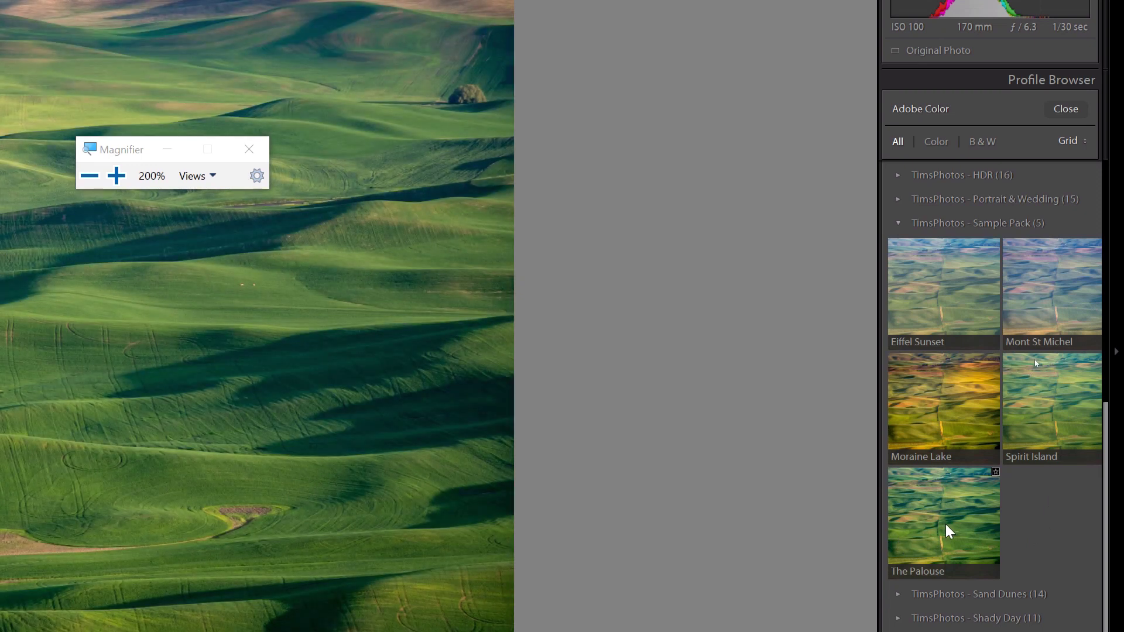
click(945, 524)
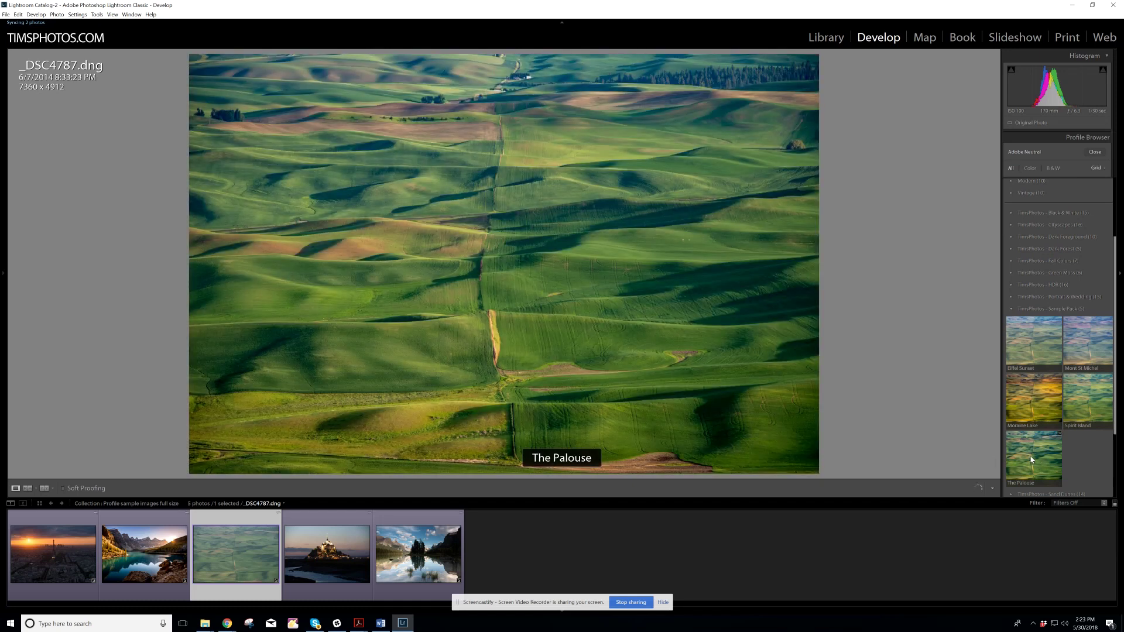
click(1032, 460)
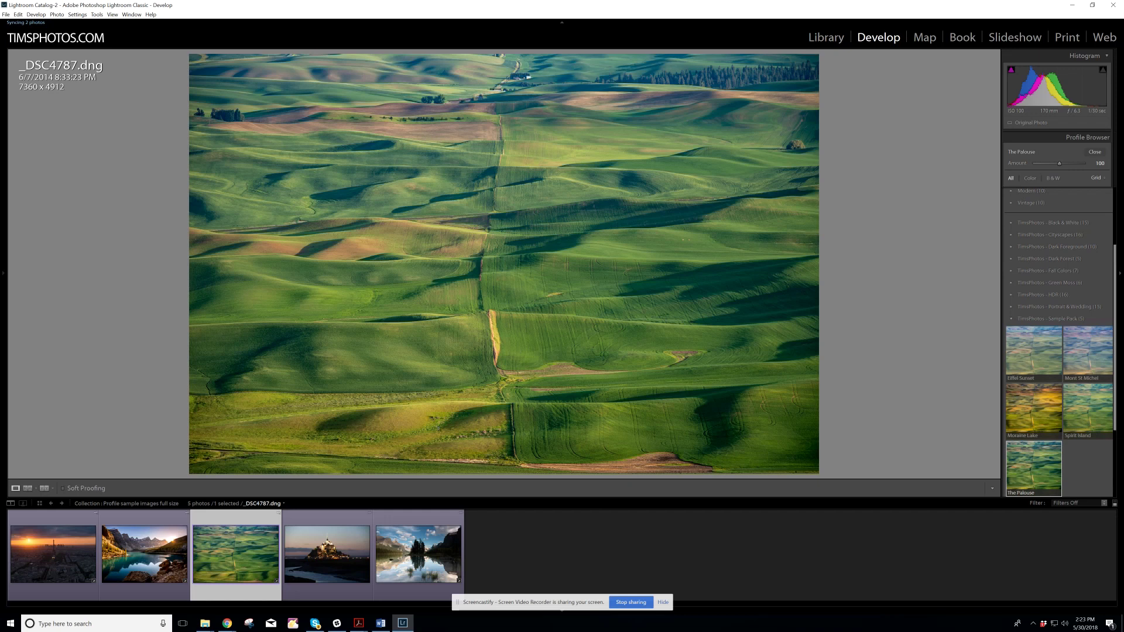
Step: Switch to the fourth photo, reopen the Profile Browser, and apply Mont St Michel
click(327, 553)
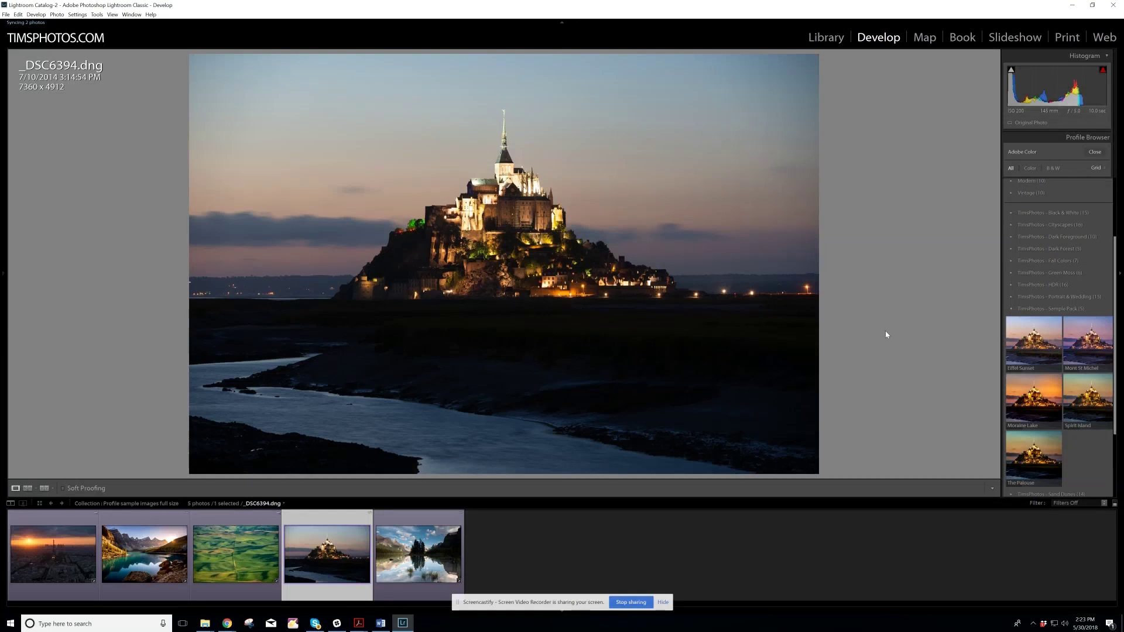
click(1095, 151)
key(super+plus)
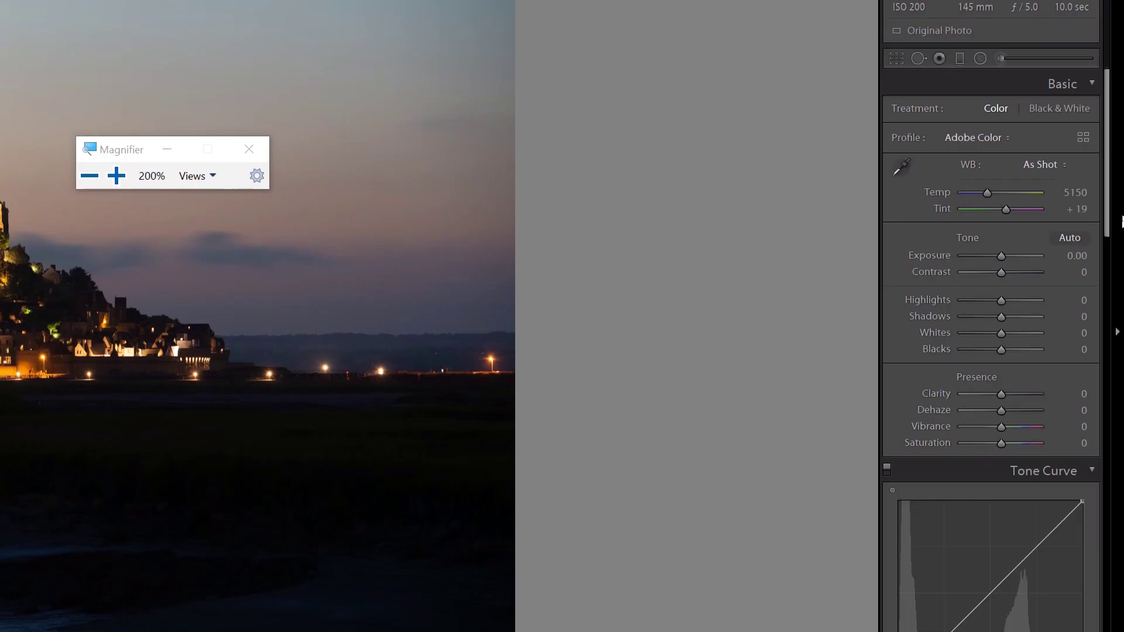
click(1083, 137)
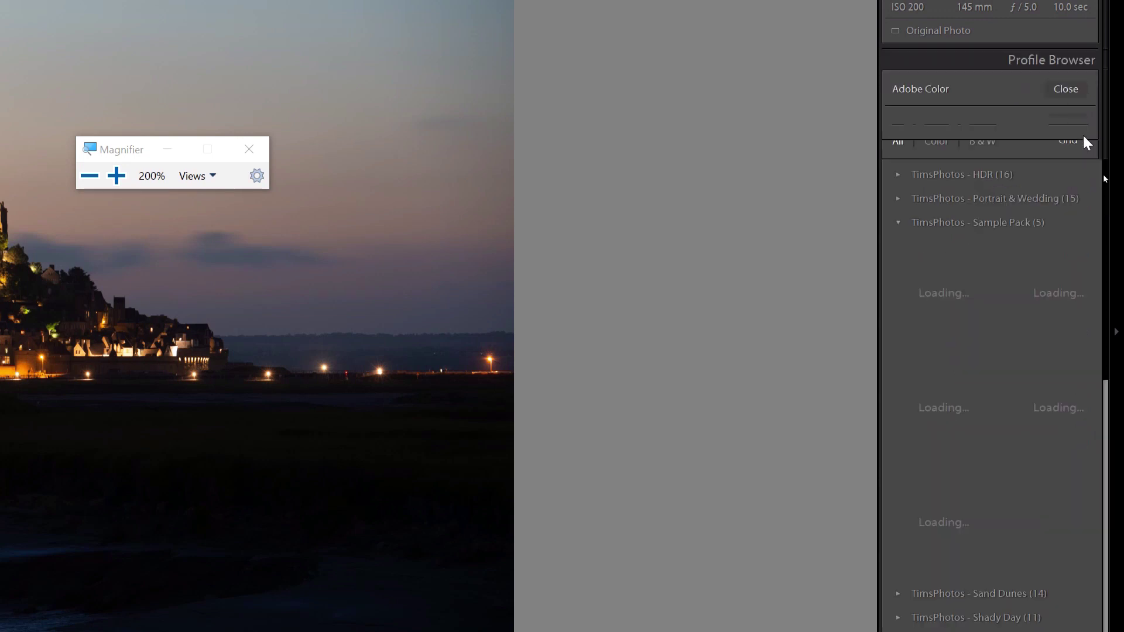
key(super+Escape)
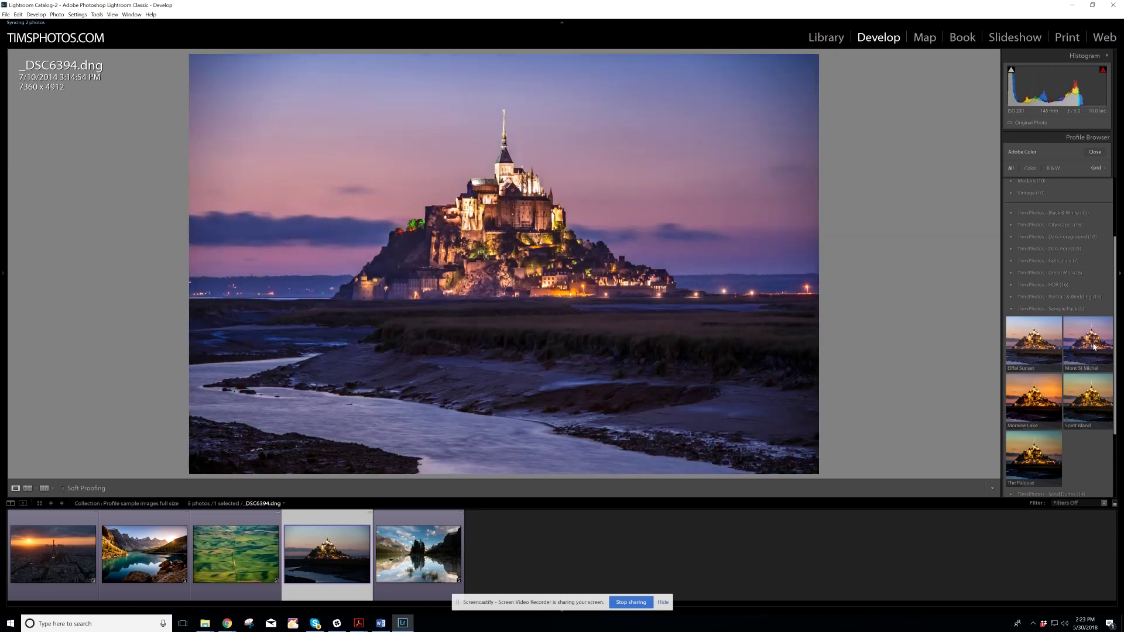
click(1093, 347)
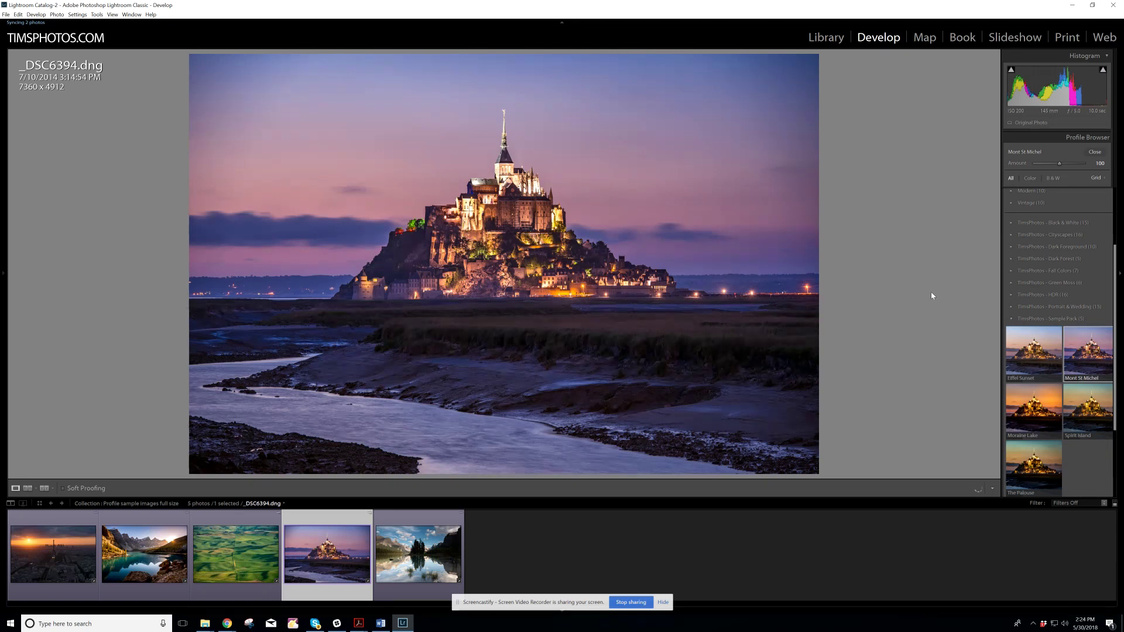
Step: Select the fifth filmstrip photo and preview the Spirit Island profile on it
click(431, 568)
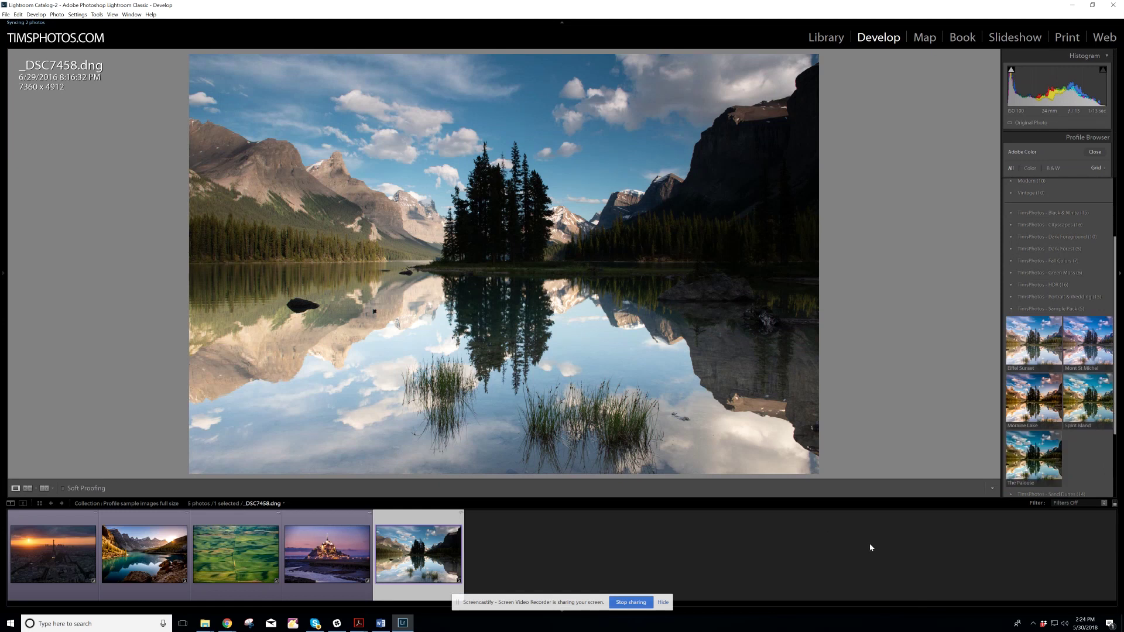
key(super+plus)
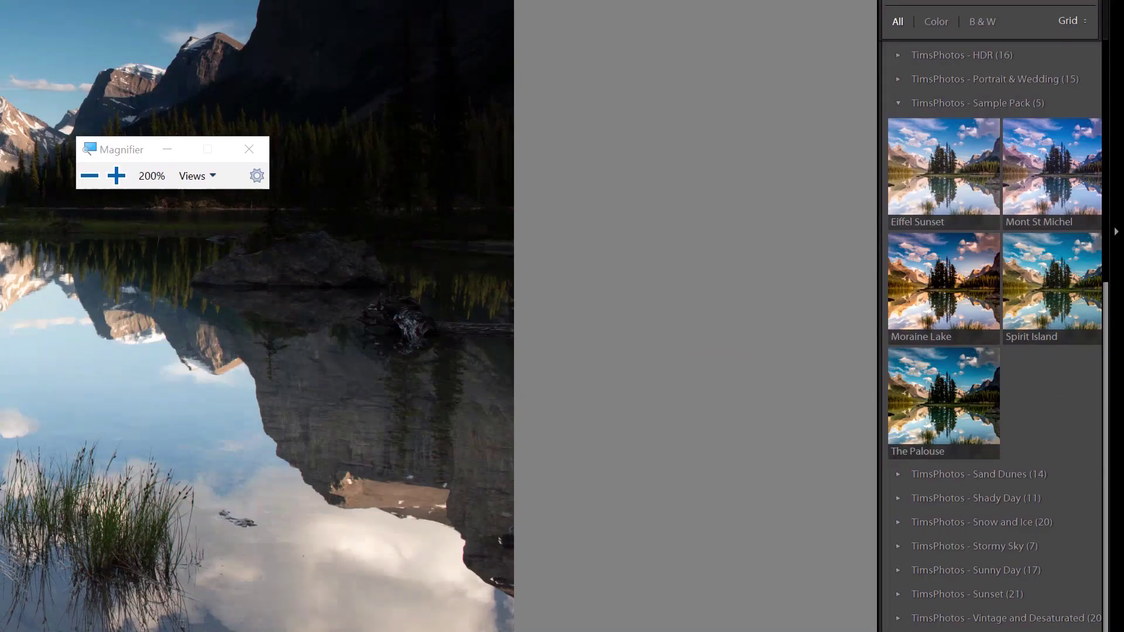
key(super+plus)
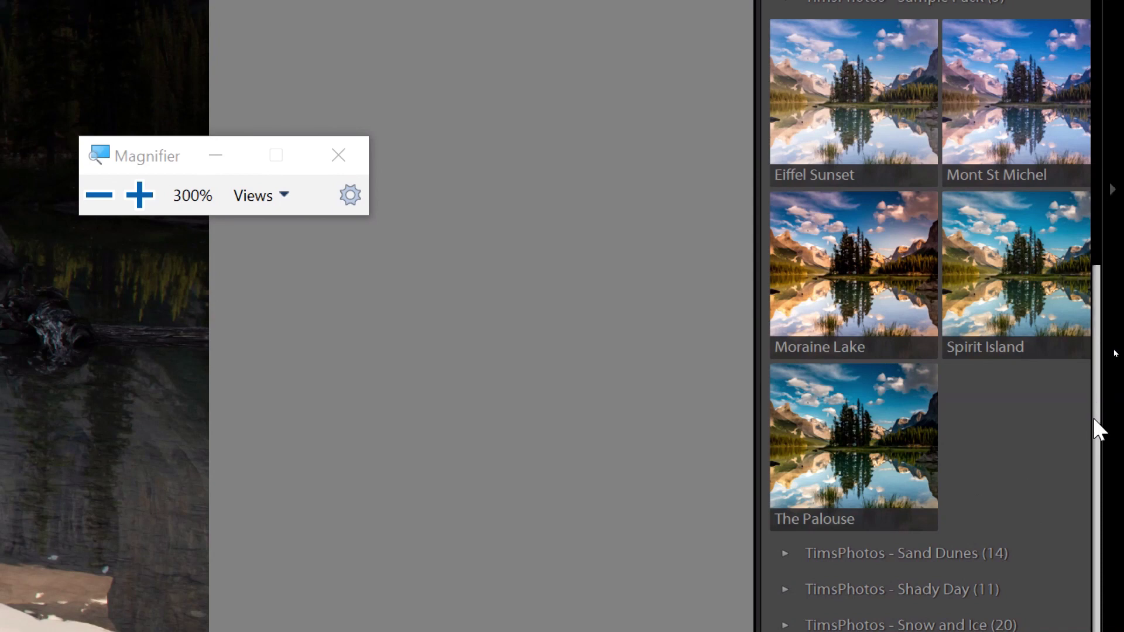
drag(1094, 417, 1097, 389)
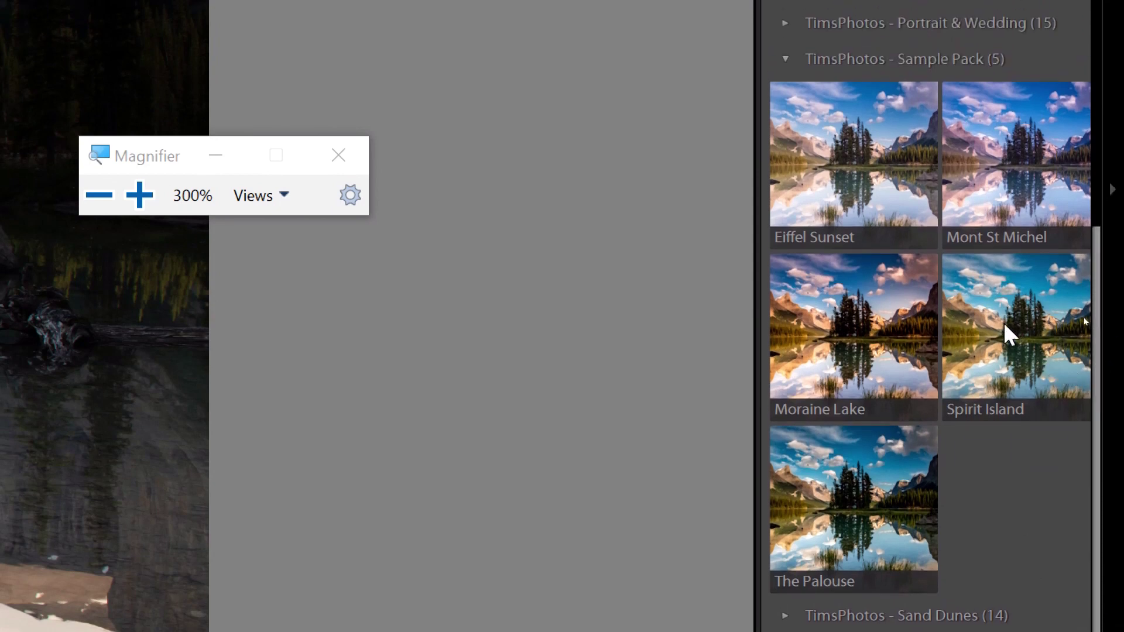
key(super+Escape)
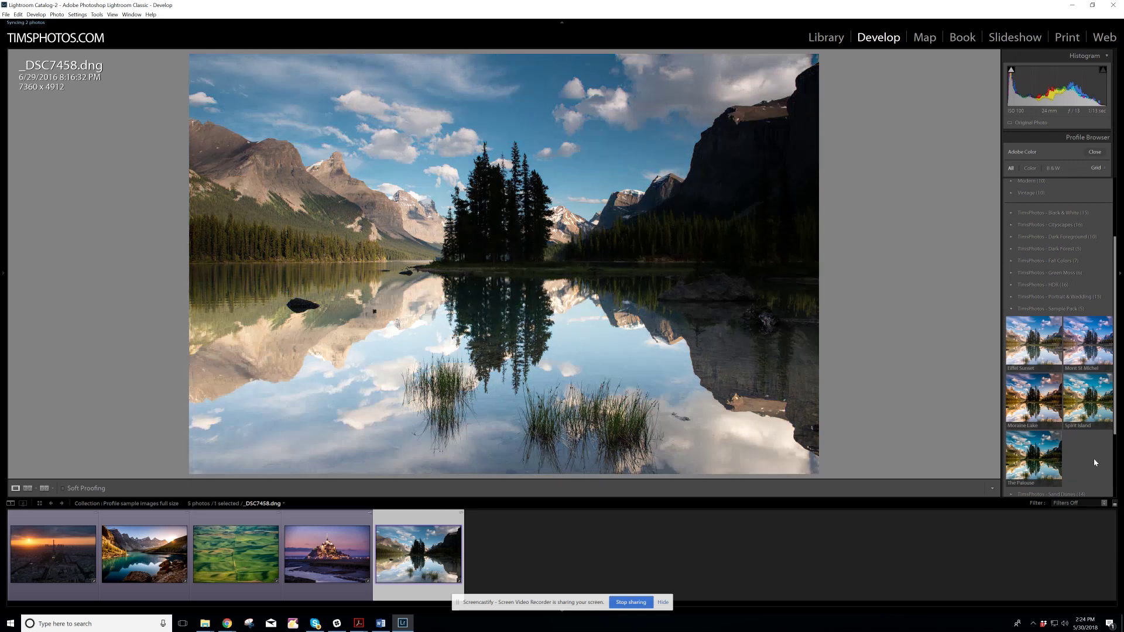
click(1089, 405)
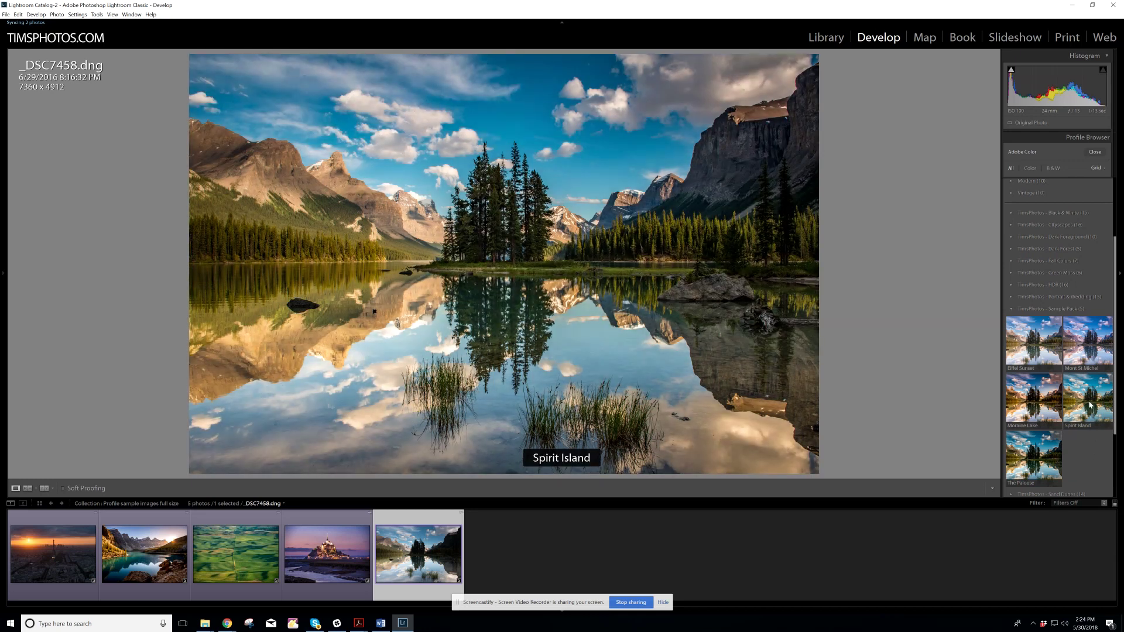